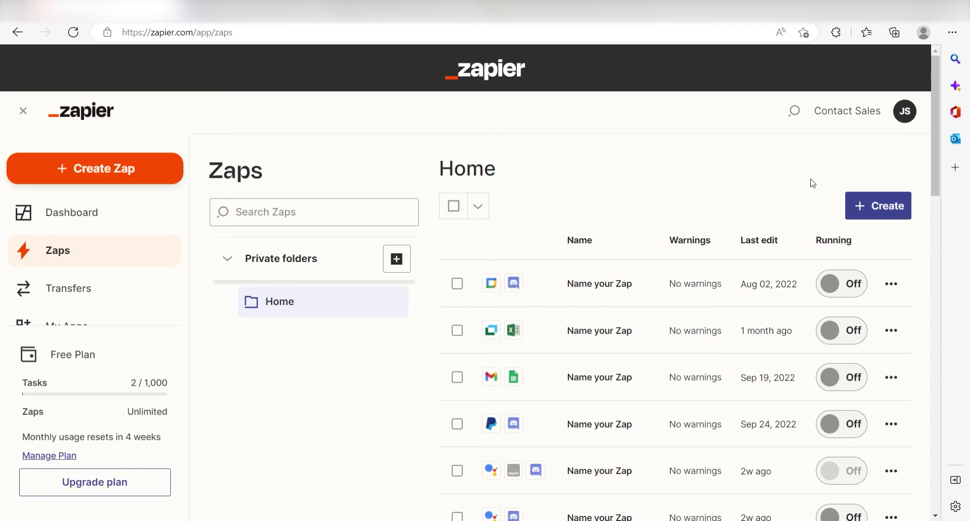
Step: Create a new Zap with Amazon Alexa's Trigger Phrase Spoken event as its trigger
left_click(174, 170)
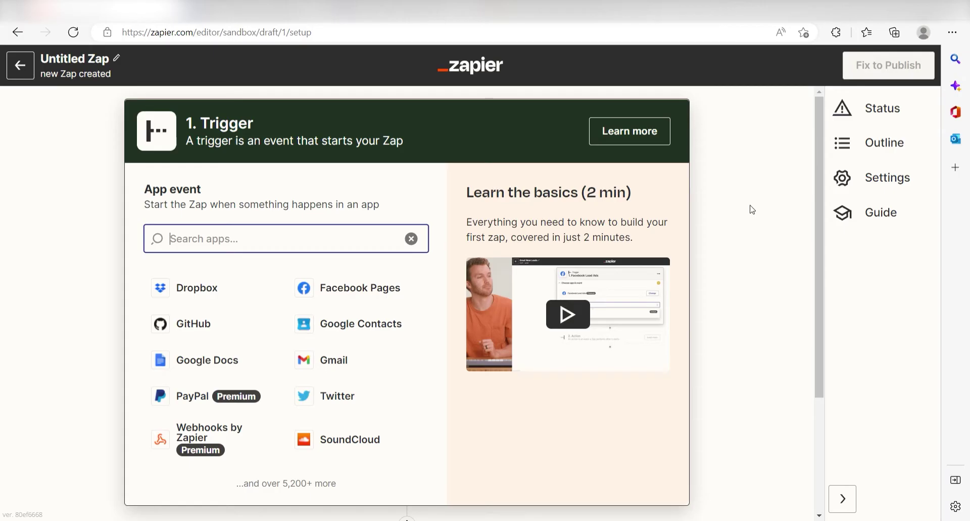
type("amazon alexa")
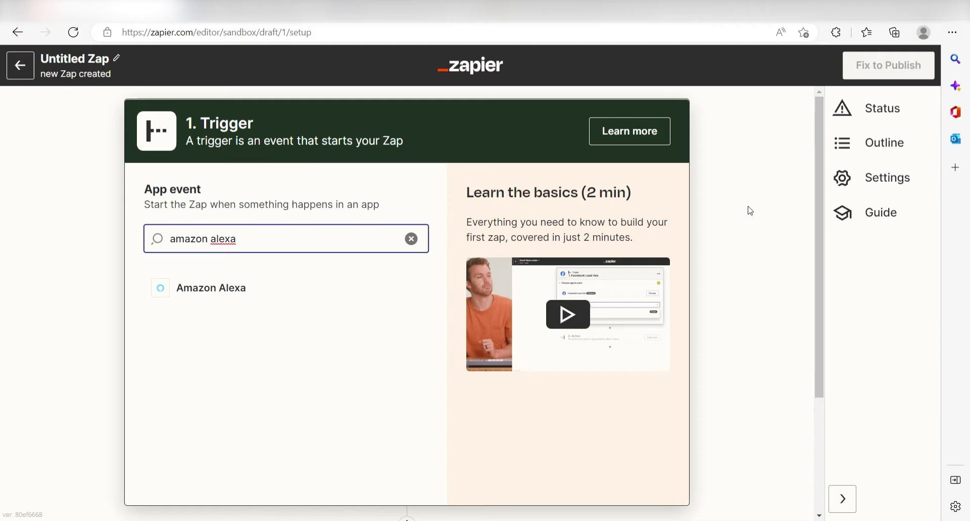
left_click(369, 284)
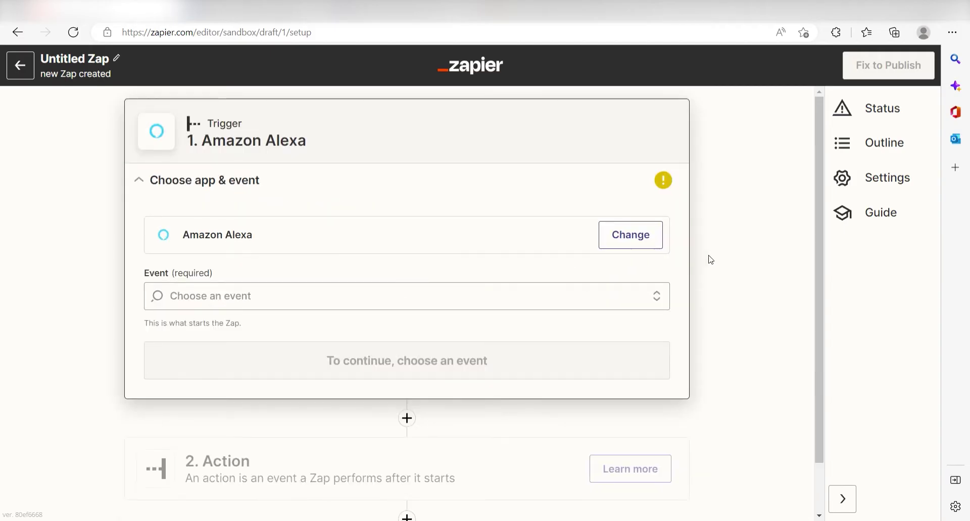
left_click(656, 303)
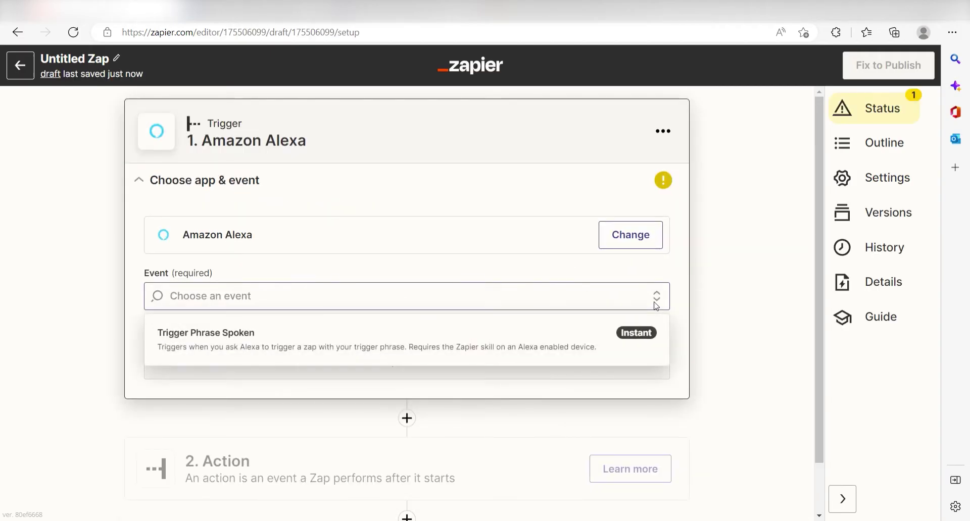
left_click(611, 352)
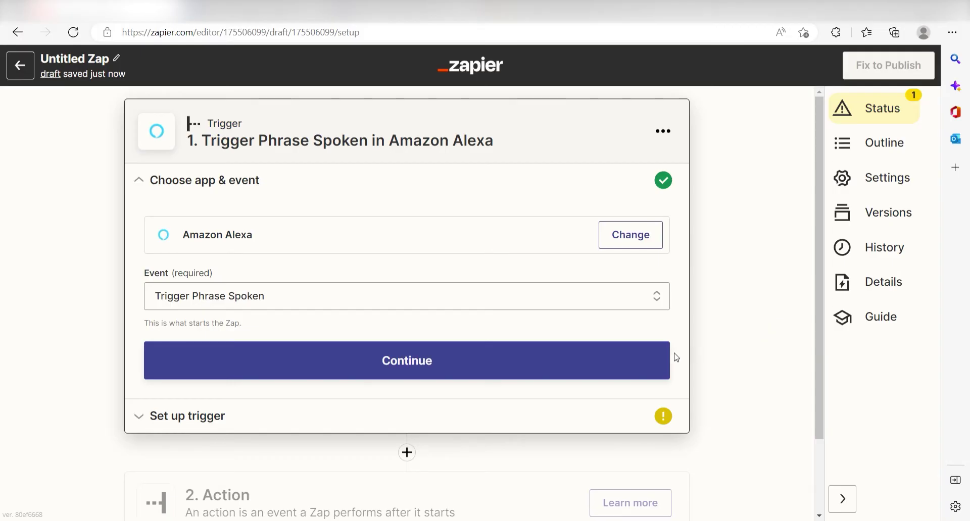
left_click(609, 361)
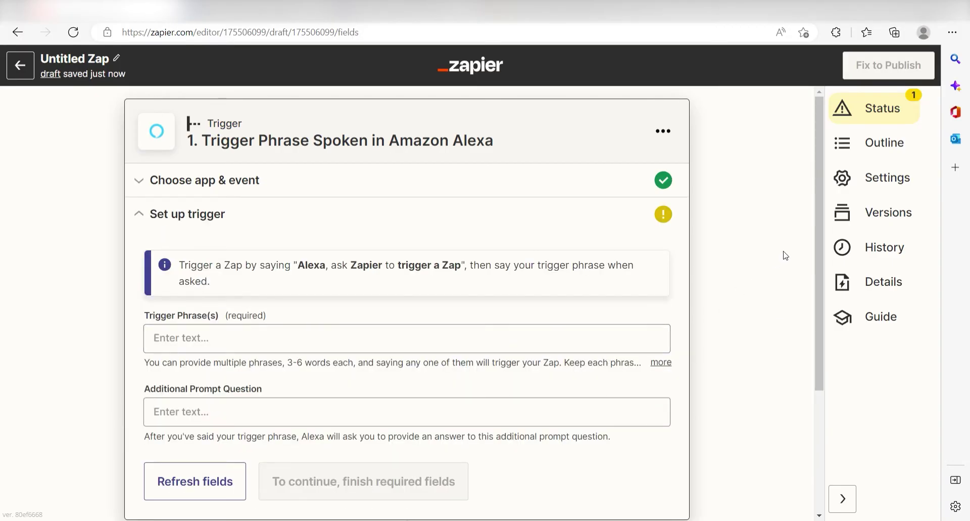
Step: Set the trigger phrase 'Send a message in teams' with prompt 'What would you like to send?' and test it
left_click(505, 335)
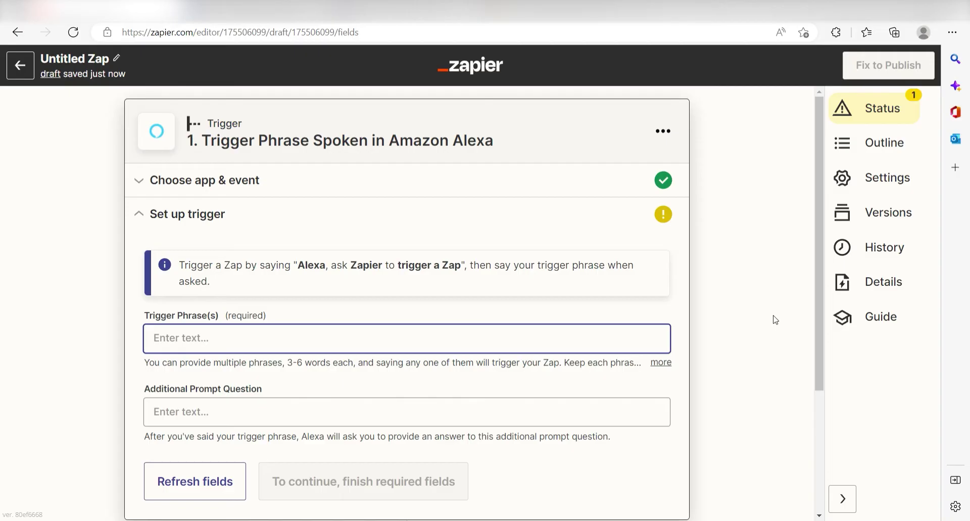
type("Send a message in teams")
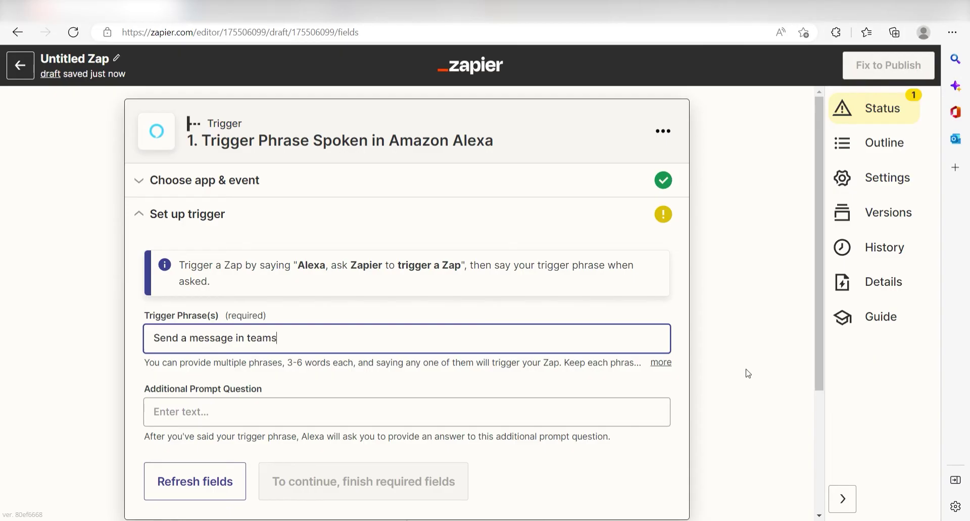
left_click(639, 411)
scroll(27, 376, "down", 1)
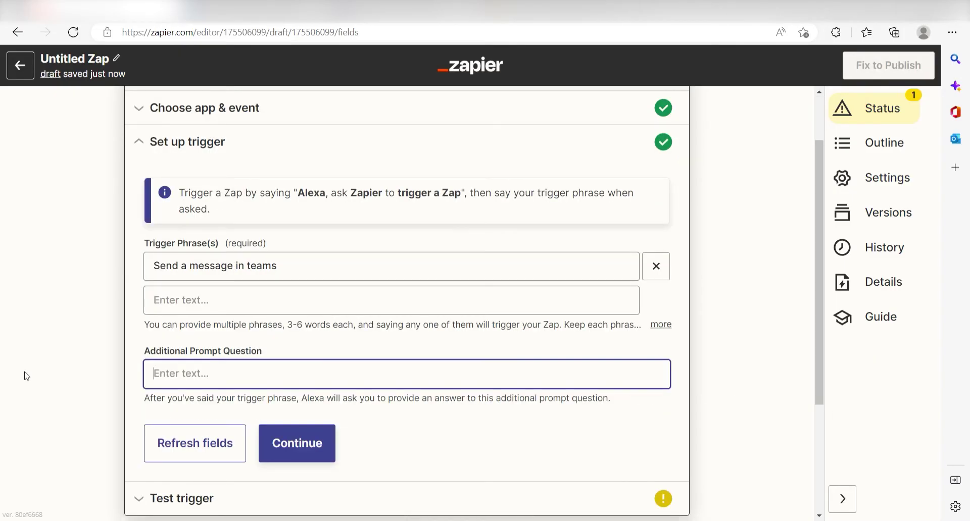
type("What would you like to send?")
left_click(319, 443)
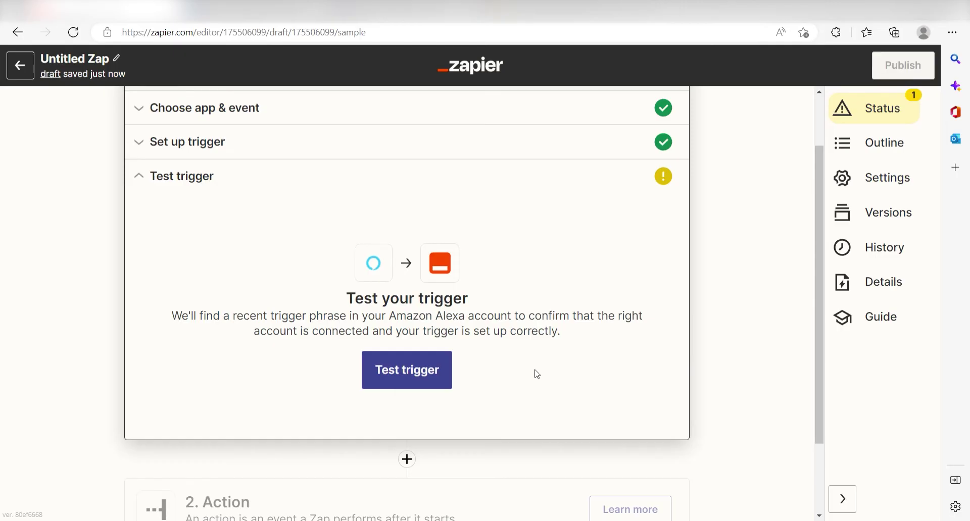
left_click(406, 371)
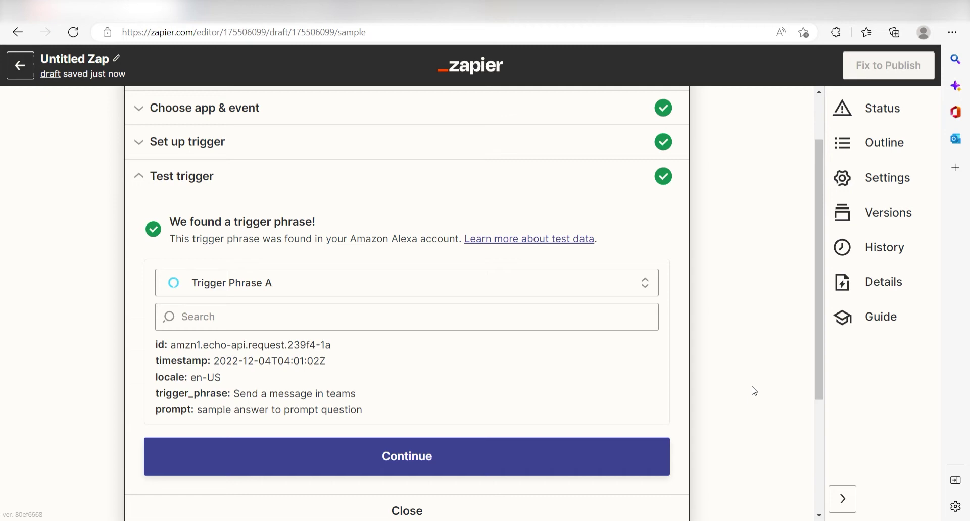
Step: Add a Microsoft Teams action step using the Send Channel Message event
left_click(586, 458)
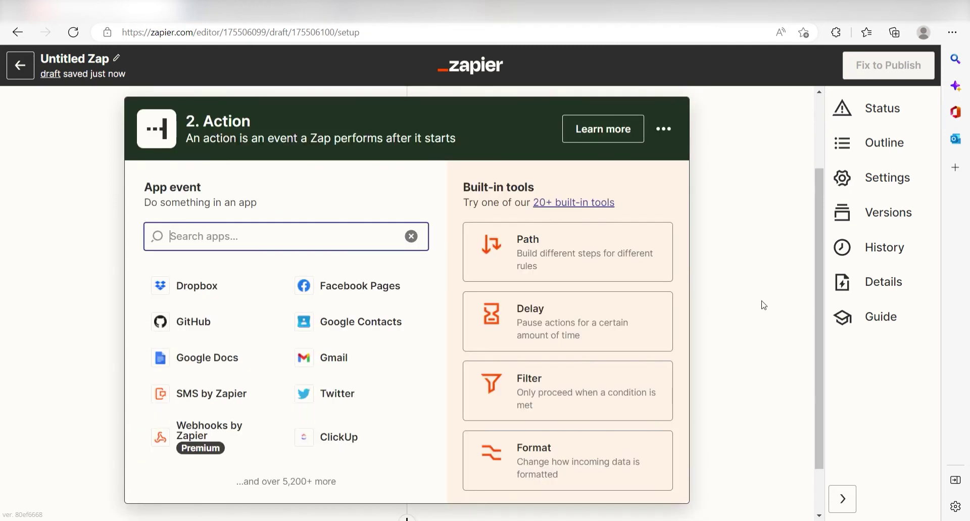
type("microsoft teams")
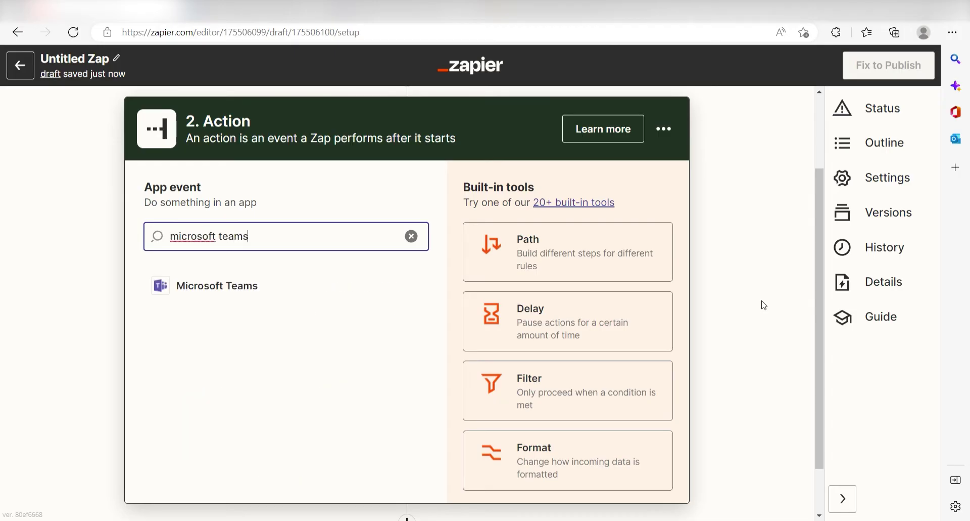
left_click(372, 303)
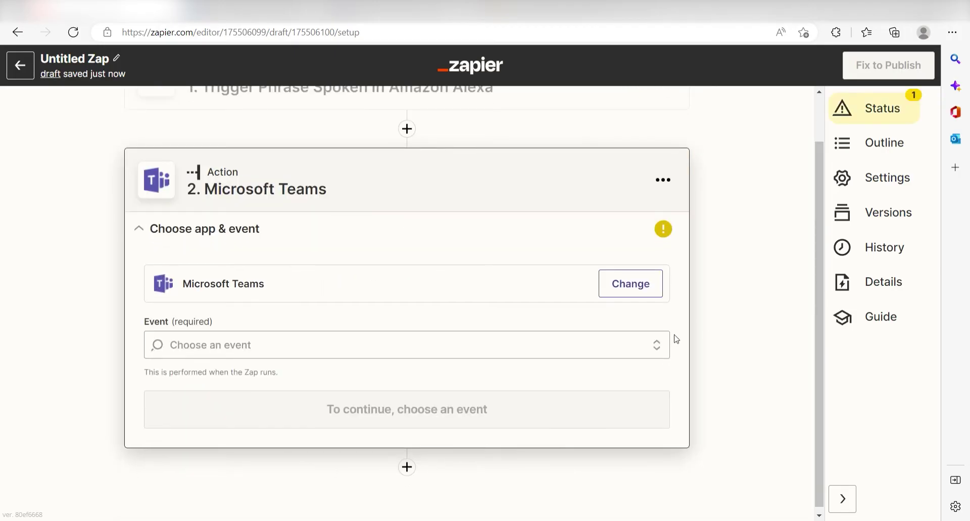
left_click(617, 345)
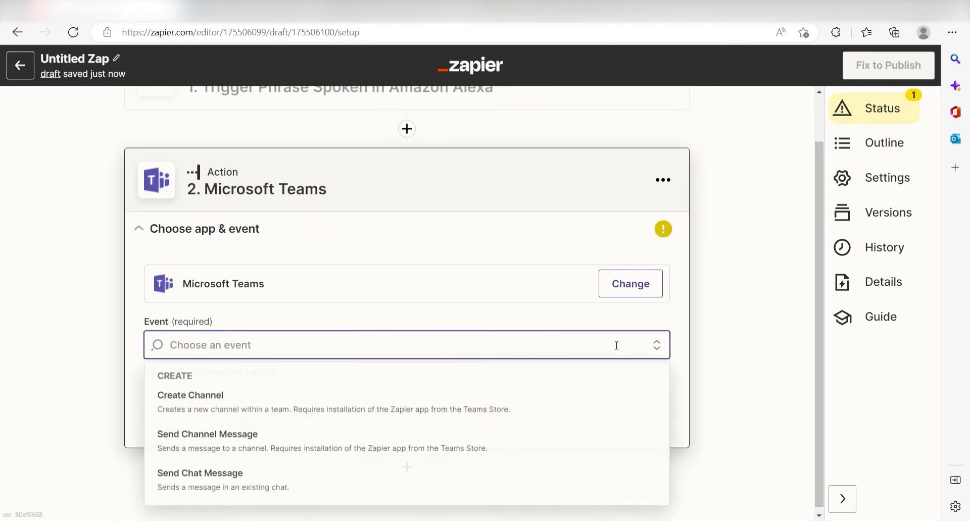
left_click(471, 443)
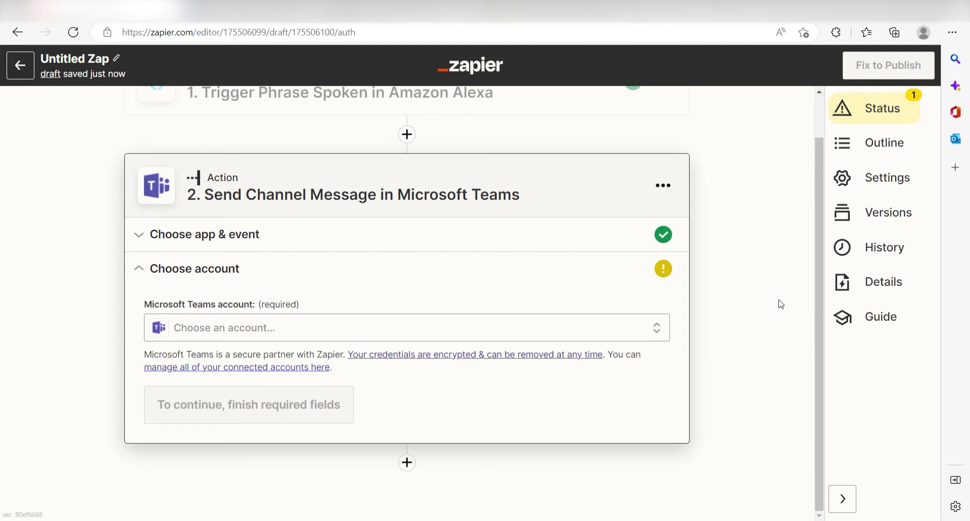
Step: Choose the existing Teams account and authorize Zapier in the Microsoft consent popup
left_click(618, 329)
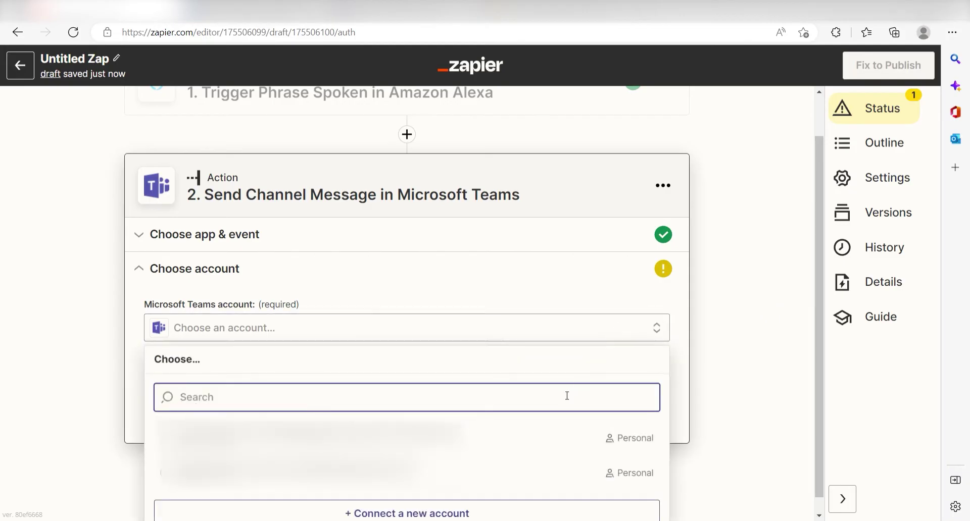
left_click(482, 438)
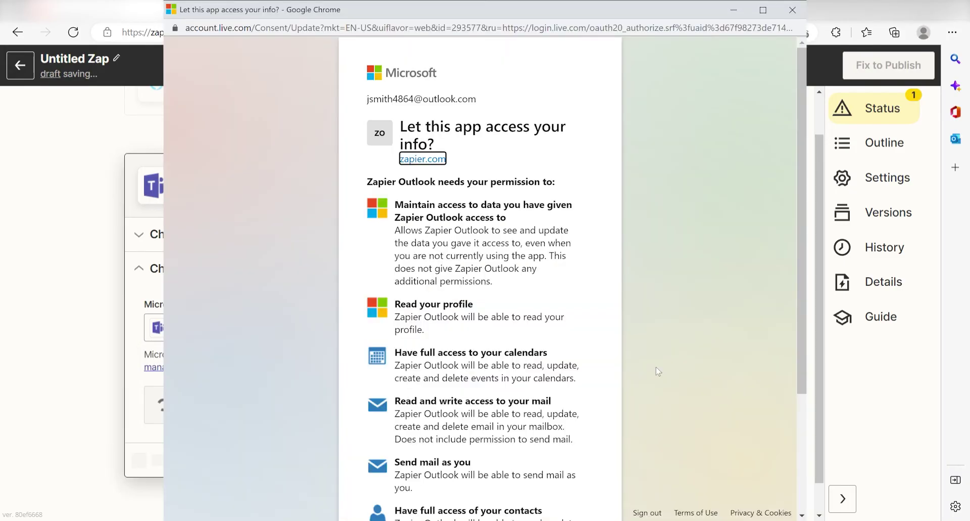
left_click(518, 153)
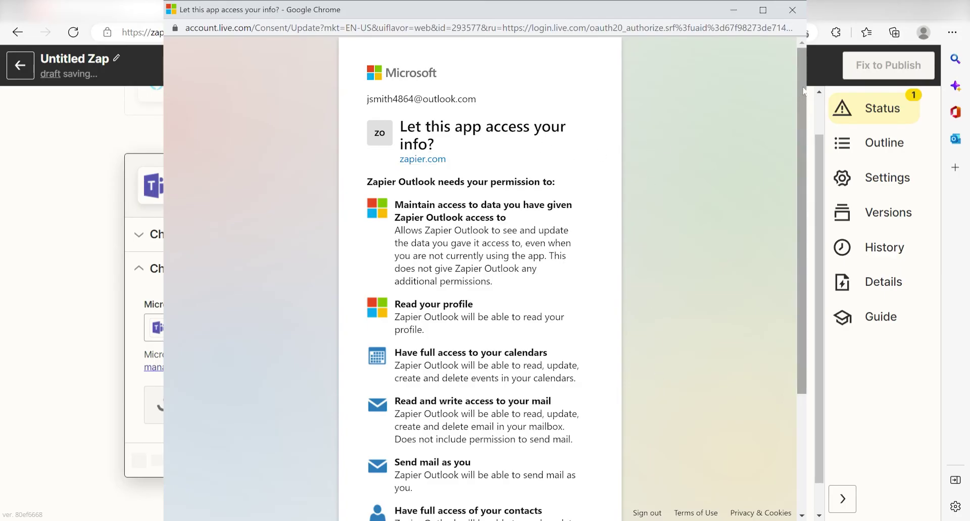
left_click_drag(805, 91, 733, 318)
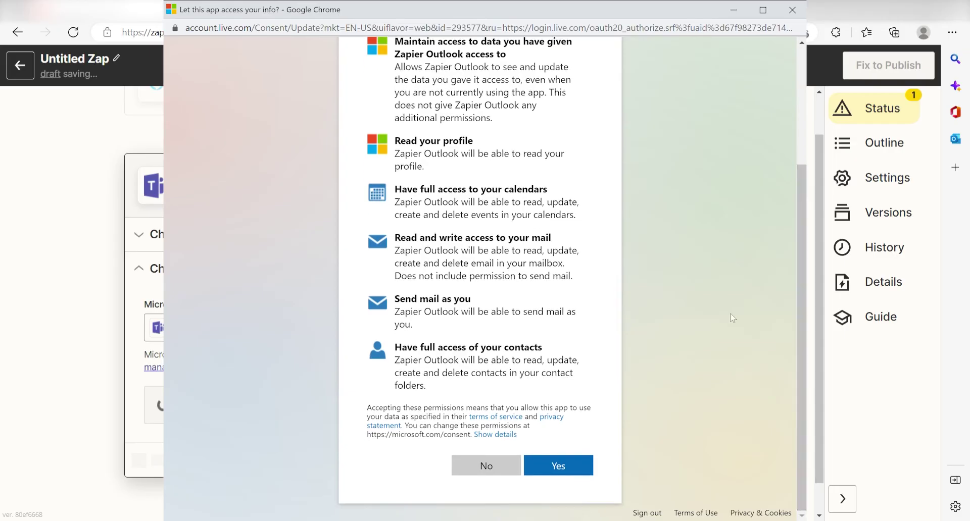
left_click(575, 470)
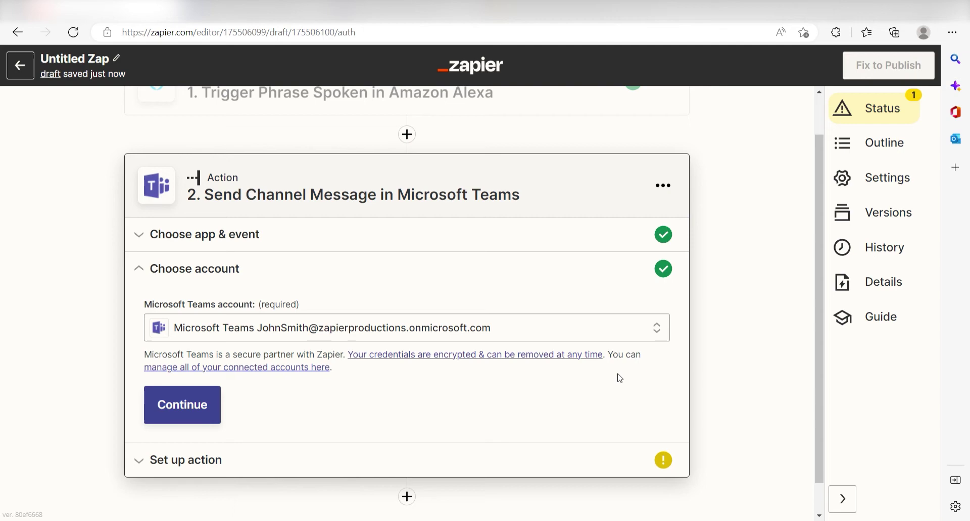
Step: Confirm the connected Teams account to reach the action setup, then switch to Microsoft Teams
left_click(208, 406)
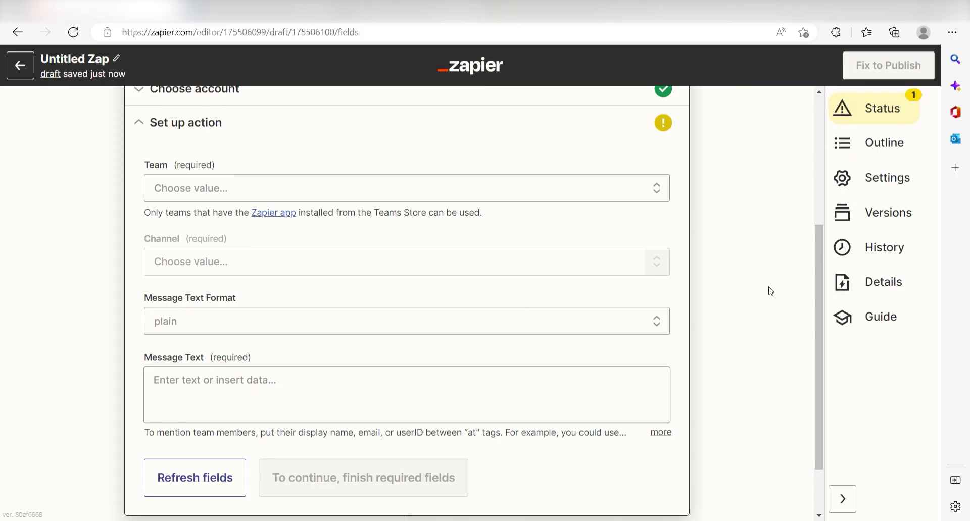
key("alt+Tab")
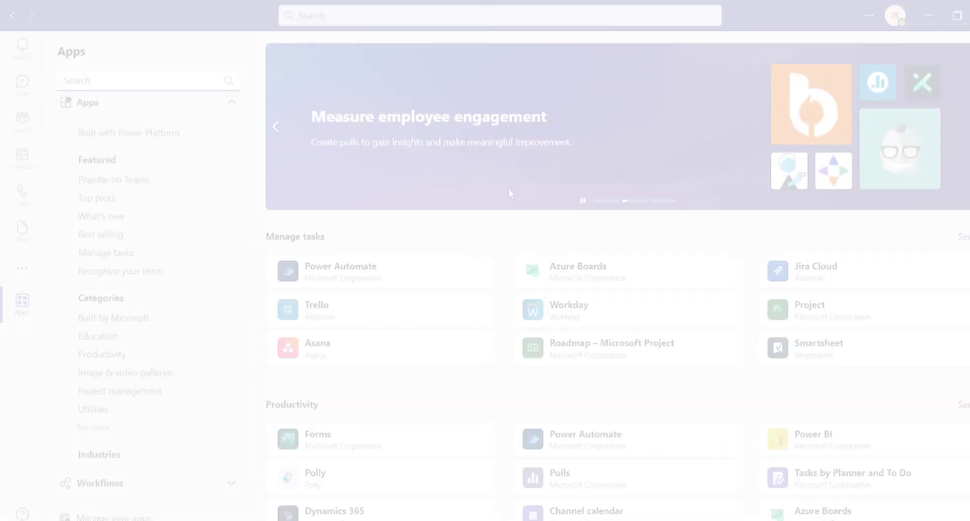
Step: Add the Zapier app to the Zapier Connections channel in Teams and set up its bot
type("zapier")
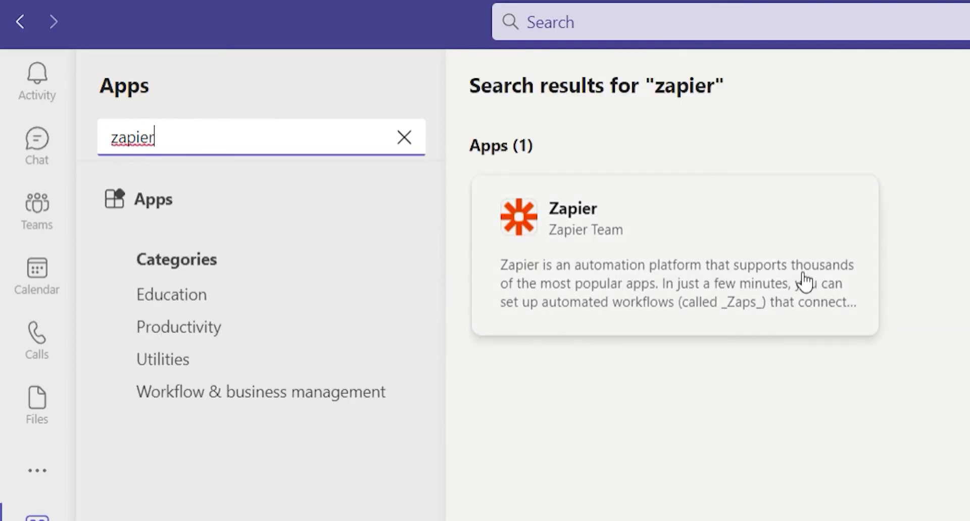
left_click(773, 268)
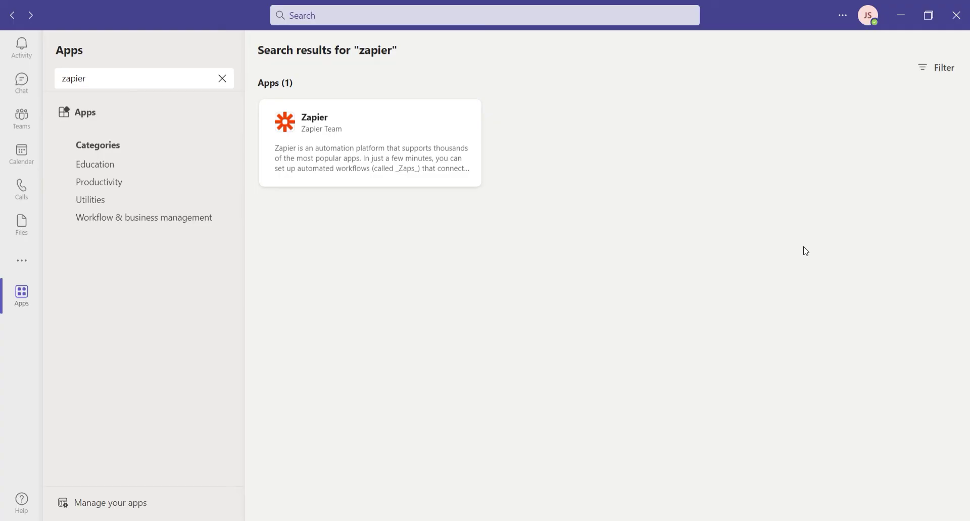
left_click(411, 138)
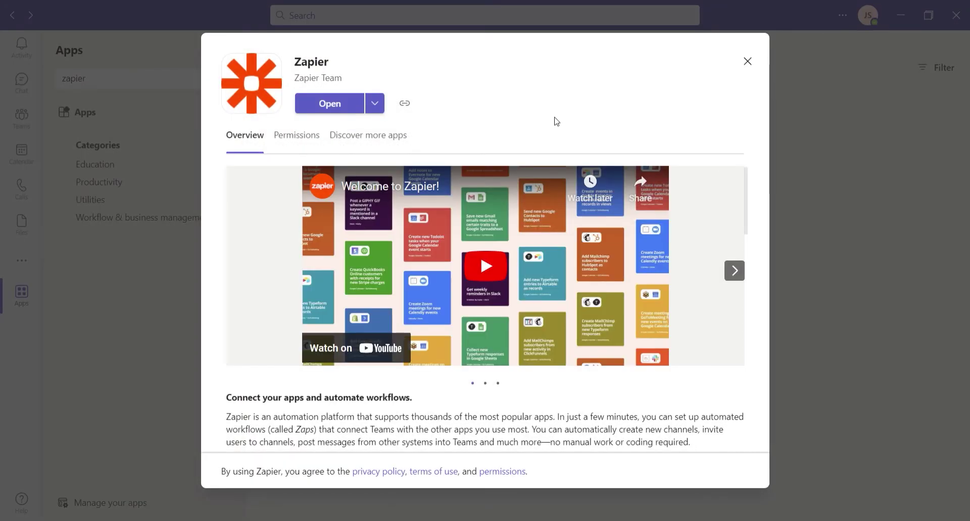
left_click(374, 103)
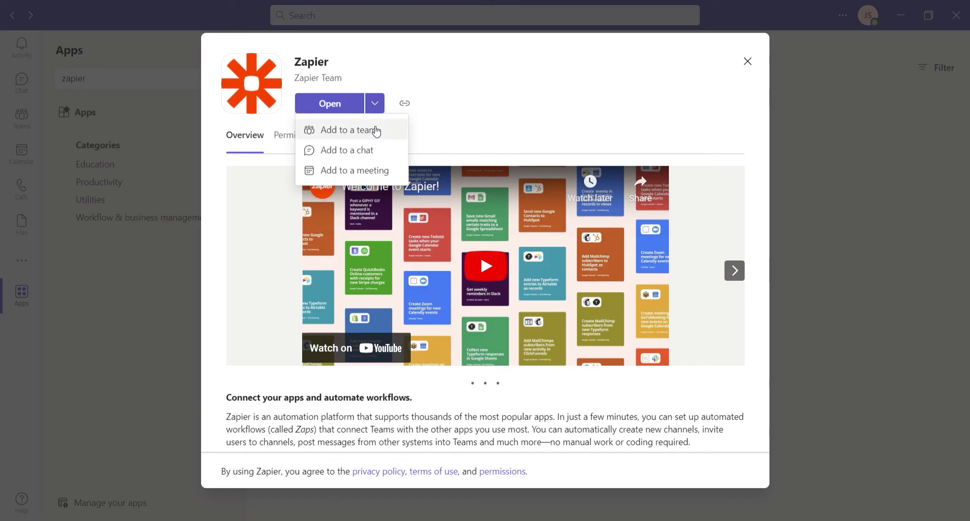
left_click(376, 131)
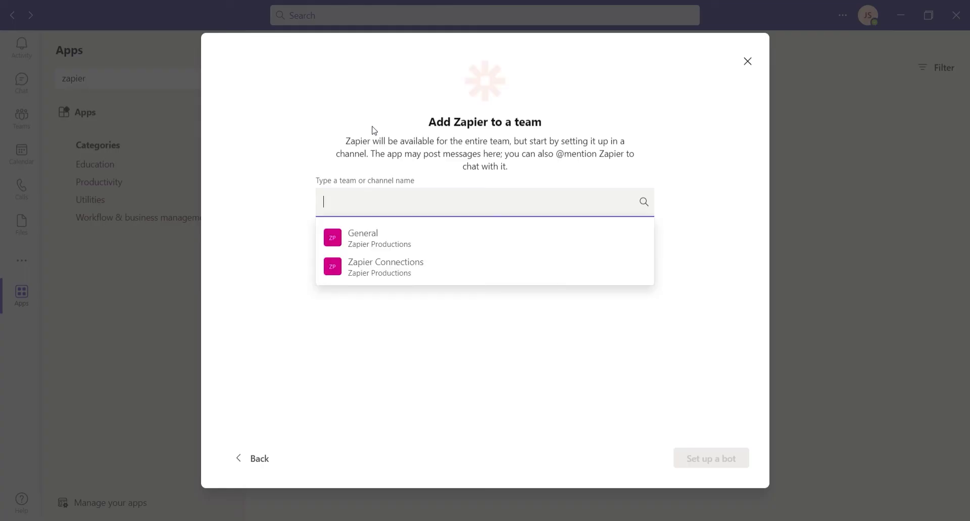
left_click(468, 267)
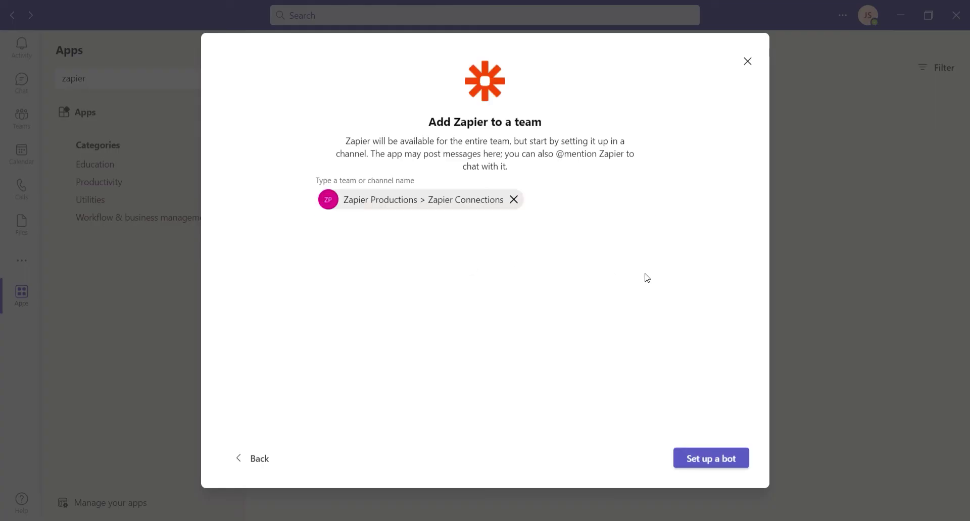
left_click(727, 461)
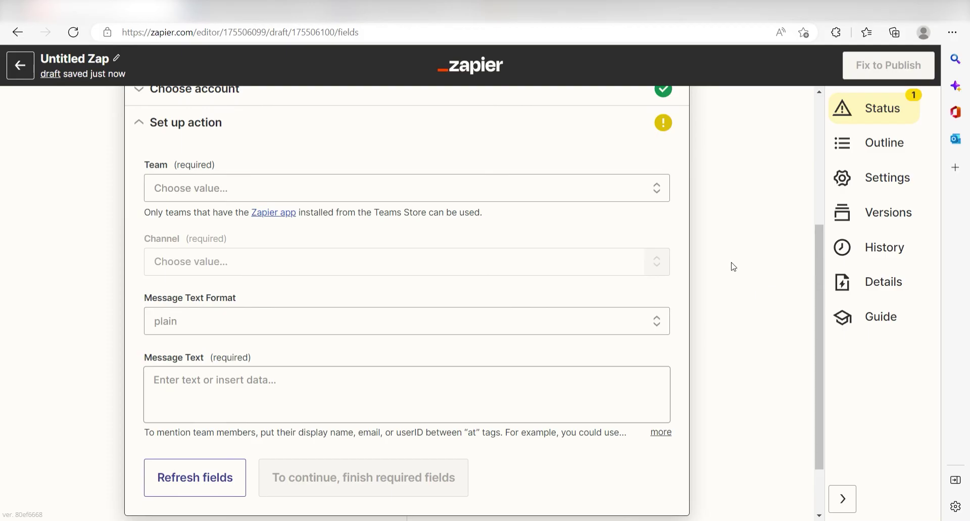
Step: Choose team Zapier Productions, channel Zapier Connections, and the Alexa 'What would you like to send?' answer as Message Text
left_click(563, 190)
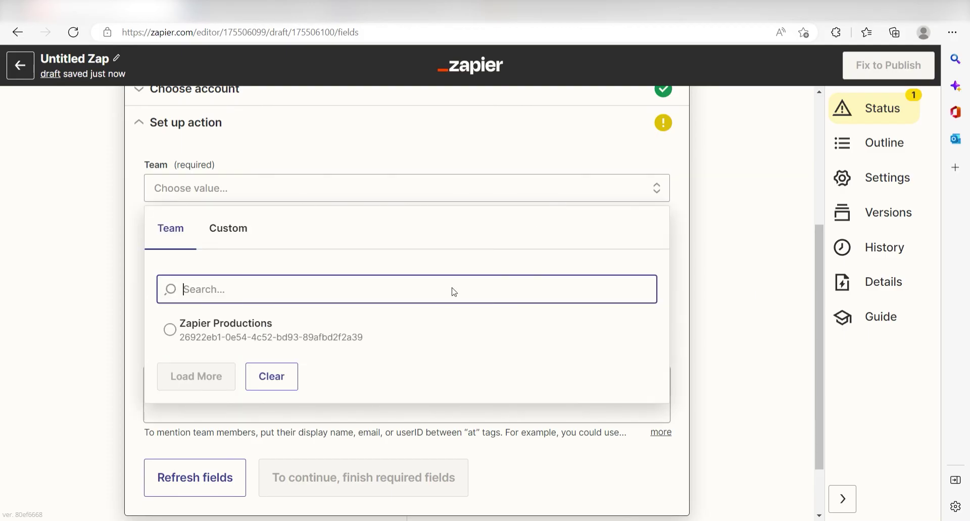
left_click(364, 336)
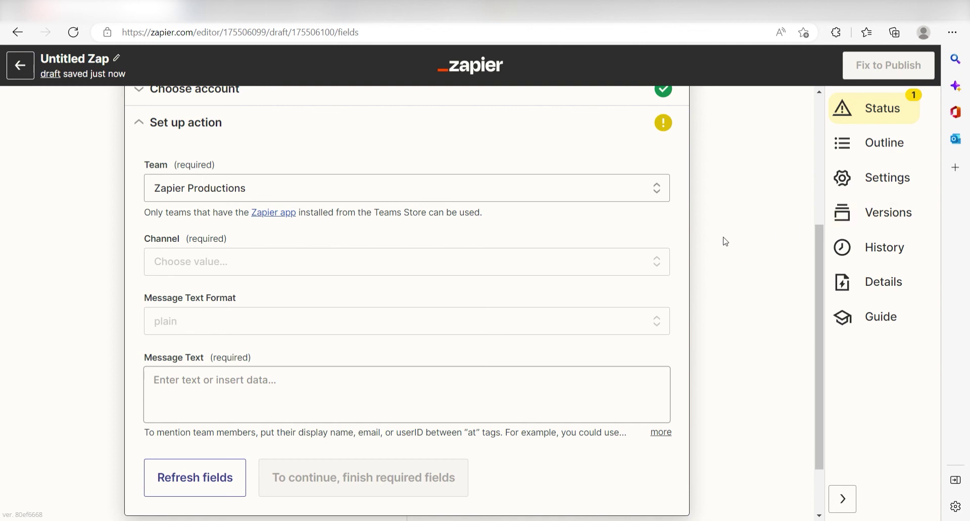
left_click(633, 262)
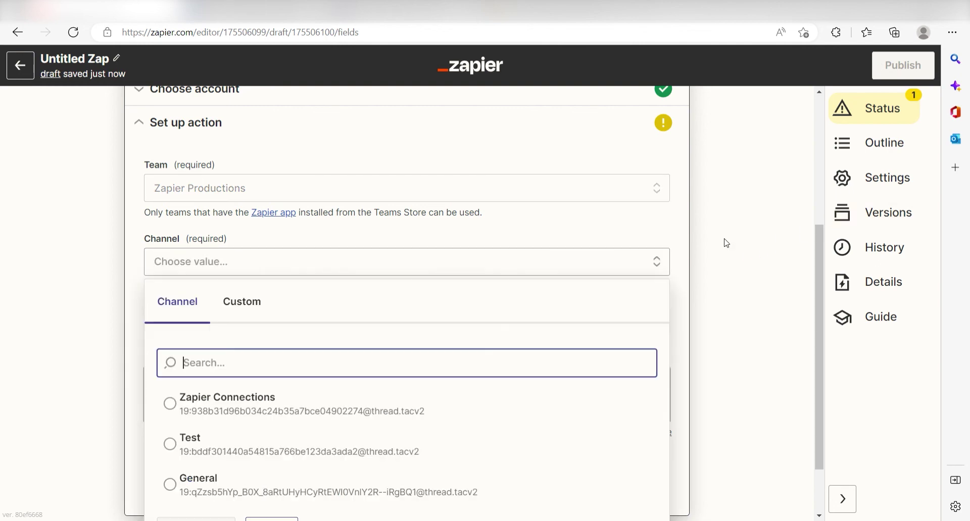
left_click(425, 417)
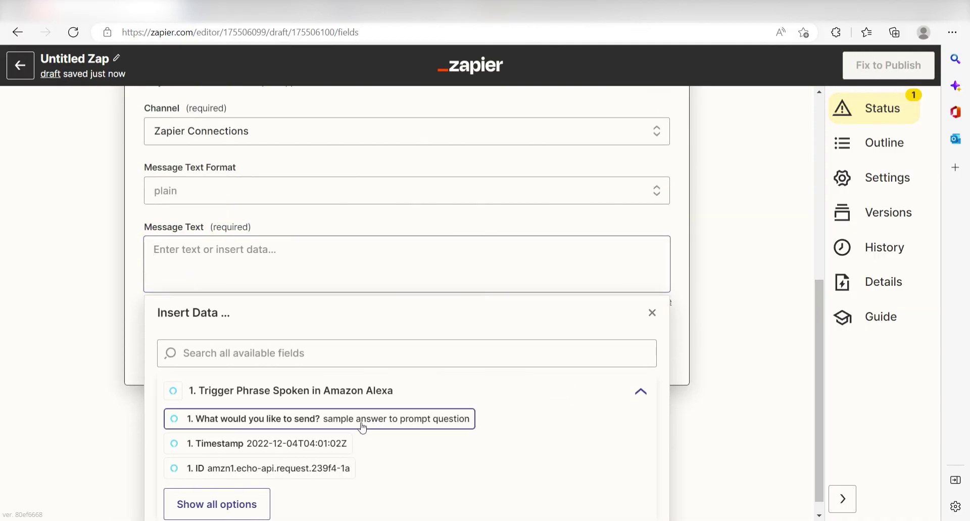
left_click(400, 409)
left_click(732, 296)
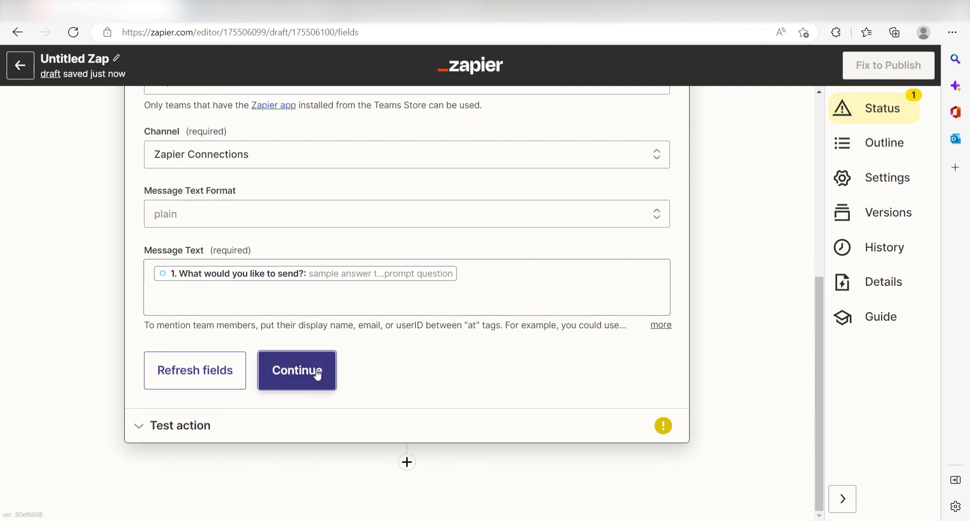
Step: Run the action test to send a sample message to the Zapier Connections channel
left_click(296, 369)
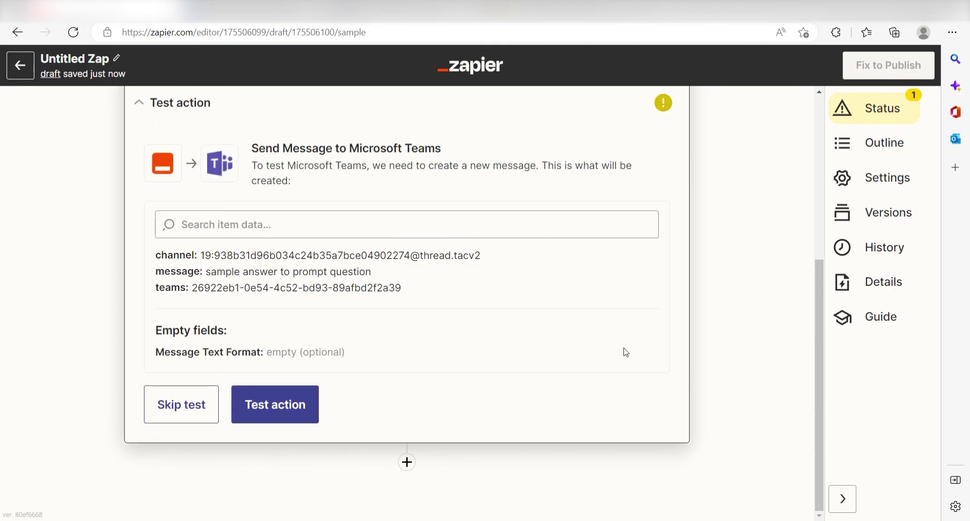
left_click(277, 411)
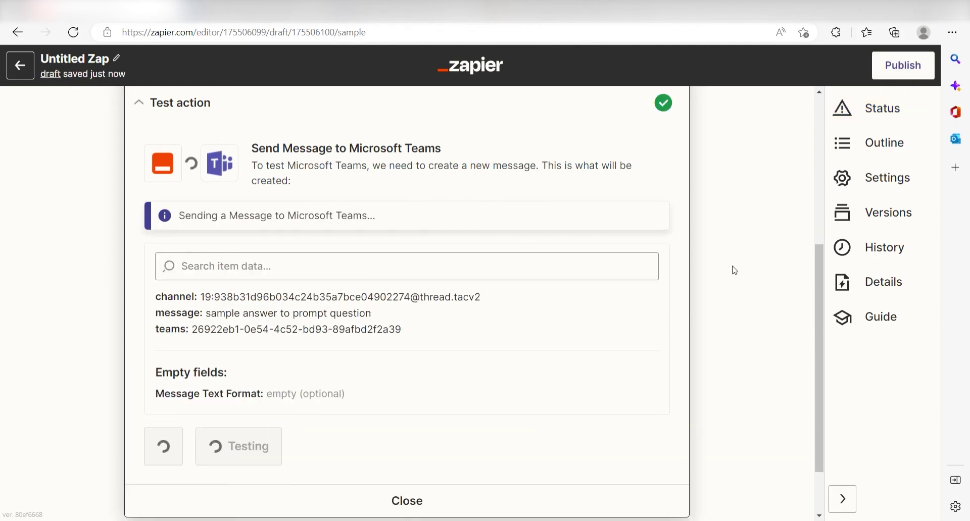